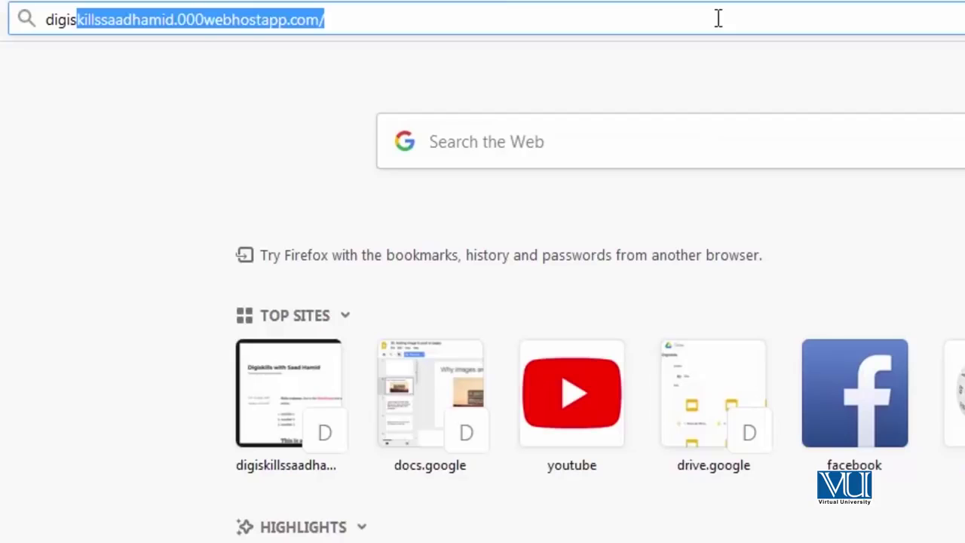
Step: Open the Digiskills website's home page and look through its published content
key("Return")
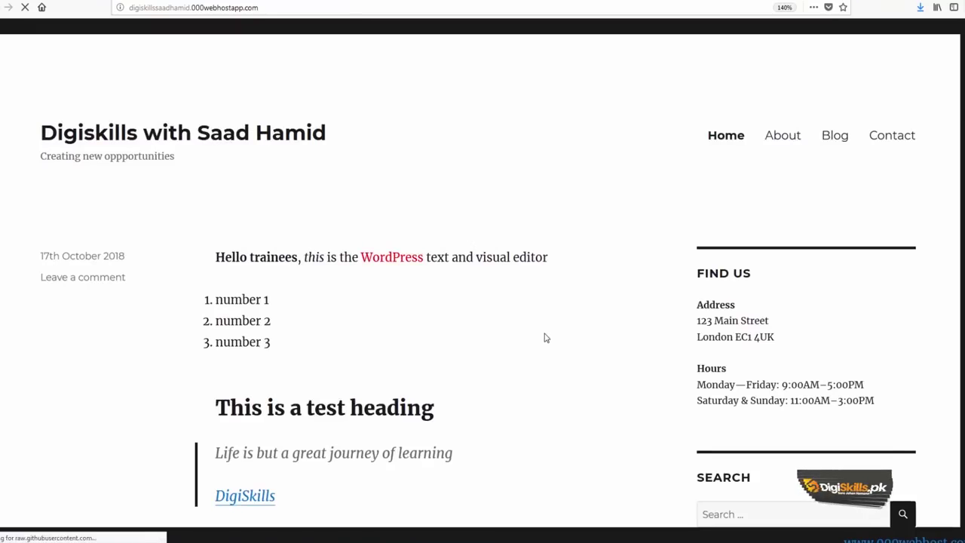
scroll(542, 338, "down", 5)
scroll(541, 338, "down", 5)
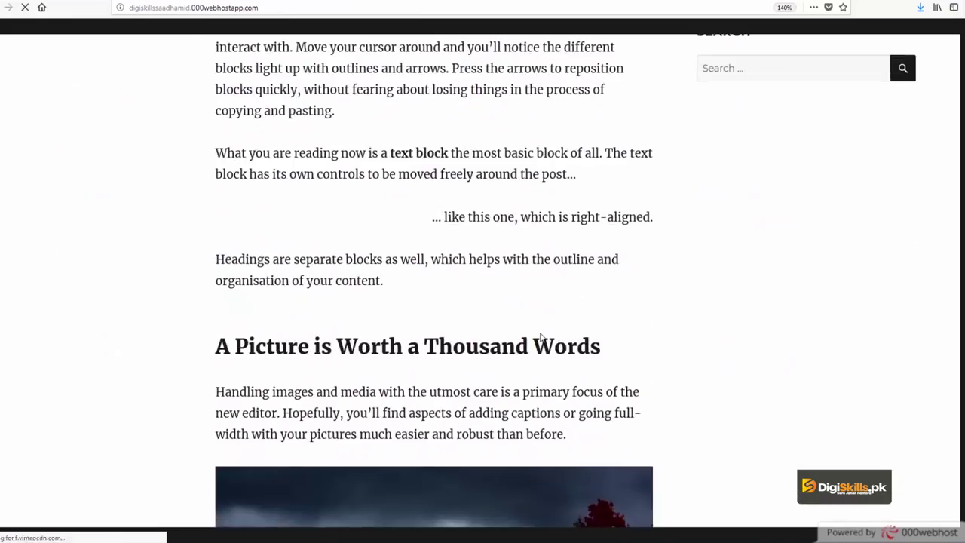
scroll(540, 337, "up", 10)
scroll(701, 346, "down", 12)
scroll(704, 345, "up", 12)
Step: Go to the site's wp-admin address and log in to WordPress with the saved credentials
left_click(452, 8)
left_click(458, 9)
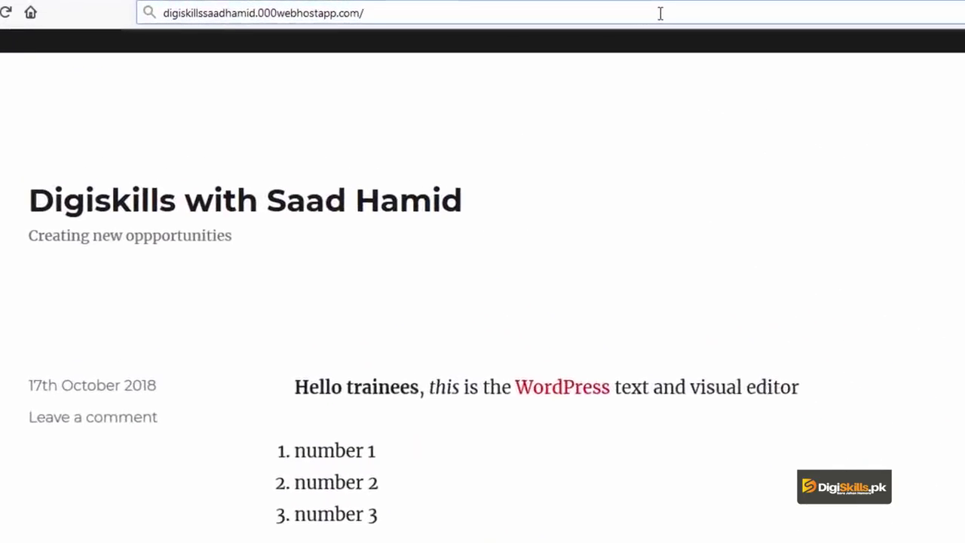
type("wp-a")
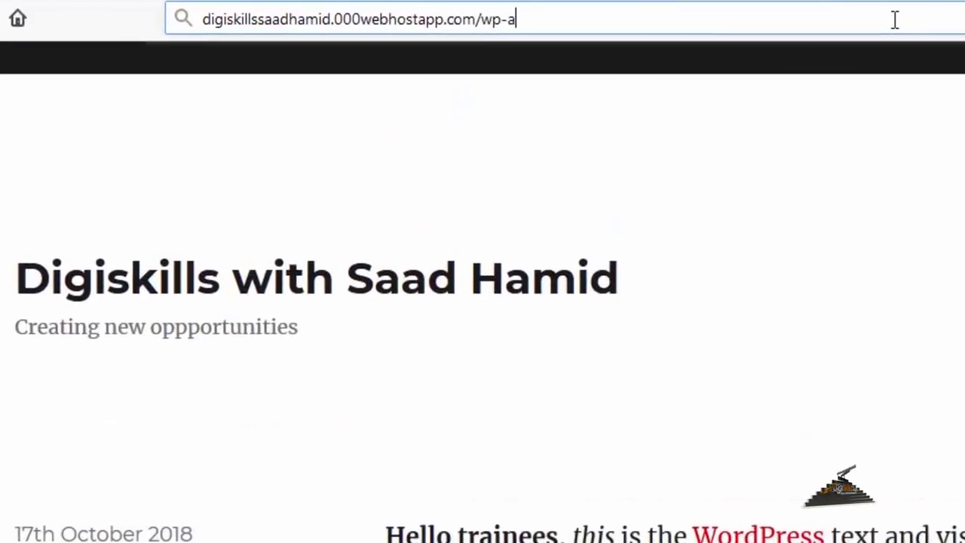
type("dmin")
key("Return")
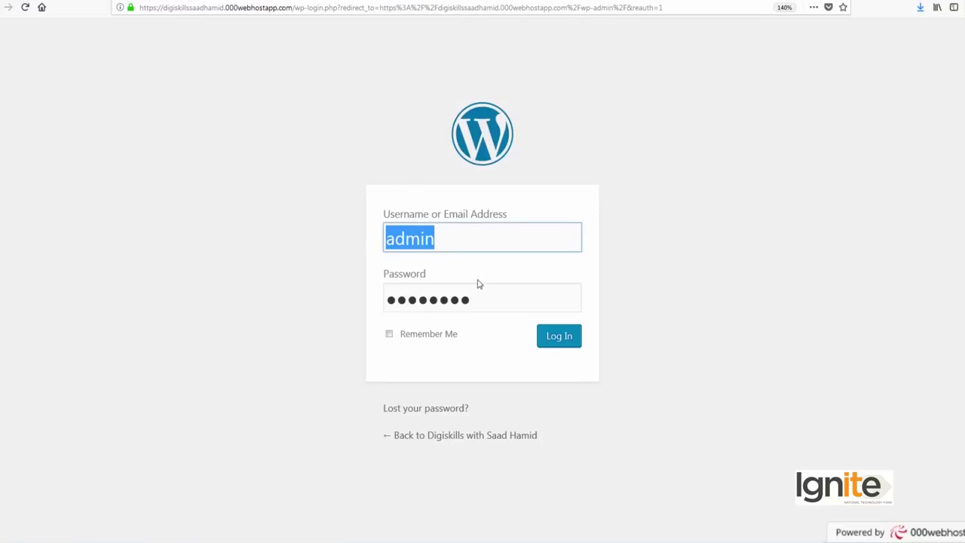
left_click(551, 338)
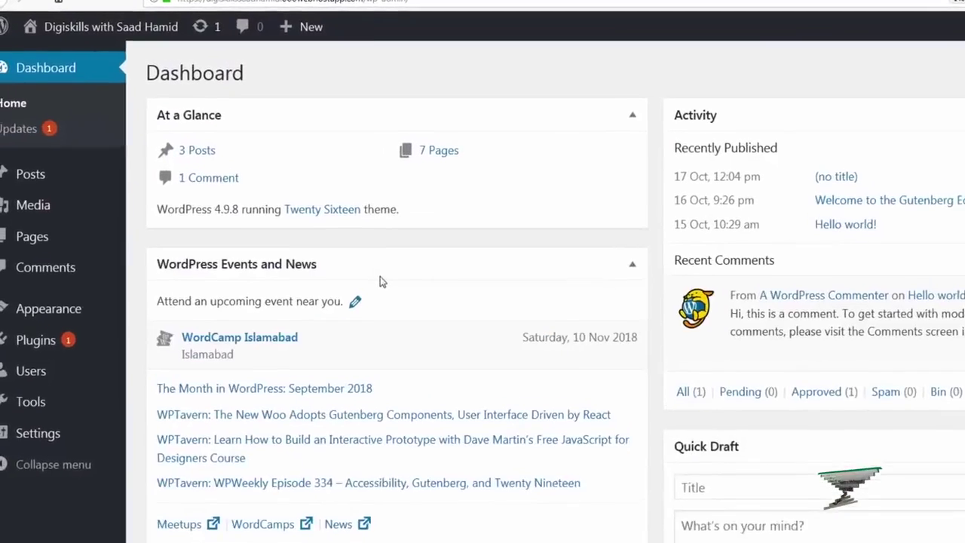
Step: Start a new post and insert the image of the cable-stayed bridge with the red bus from the media library
mouse_move(371, 23)
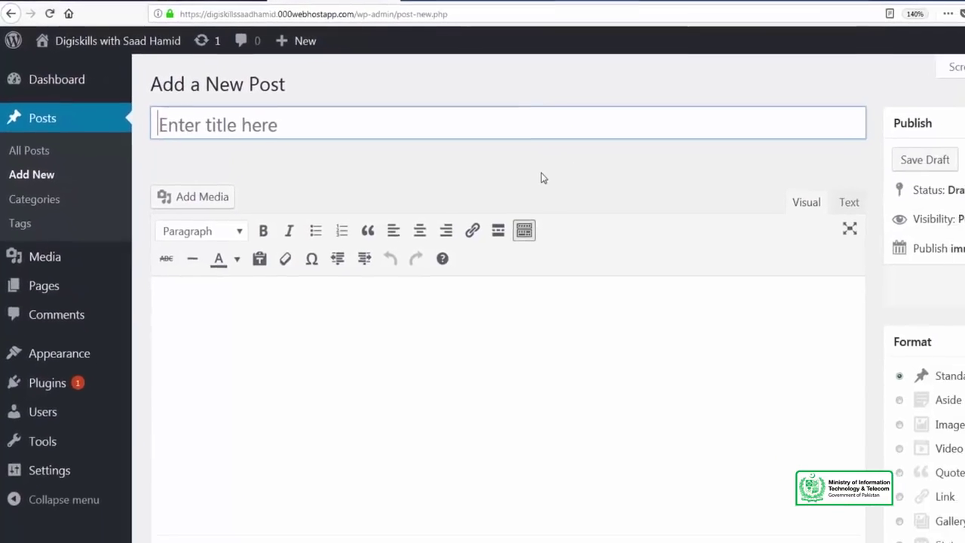
left_click(510, 285)
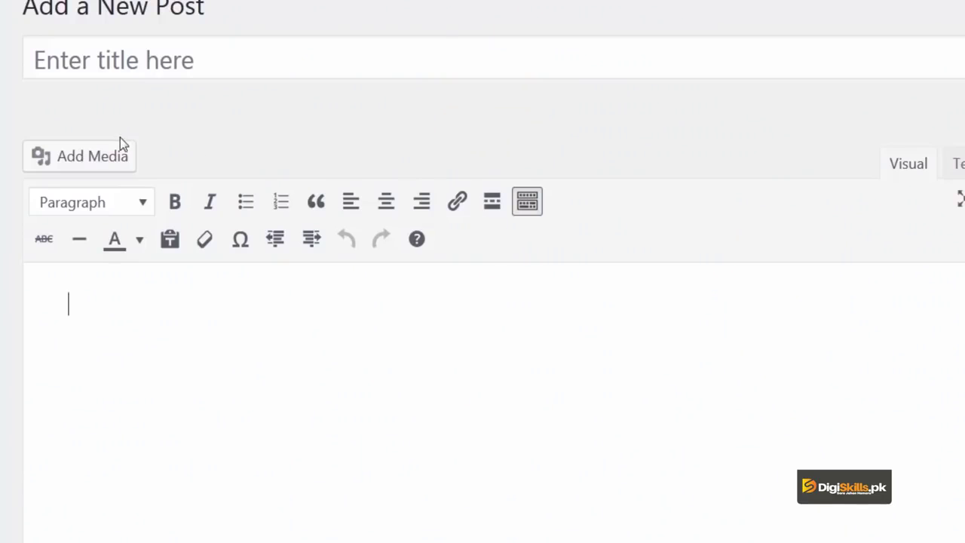
left_click(89, 162)
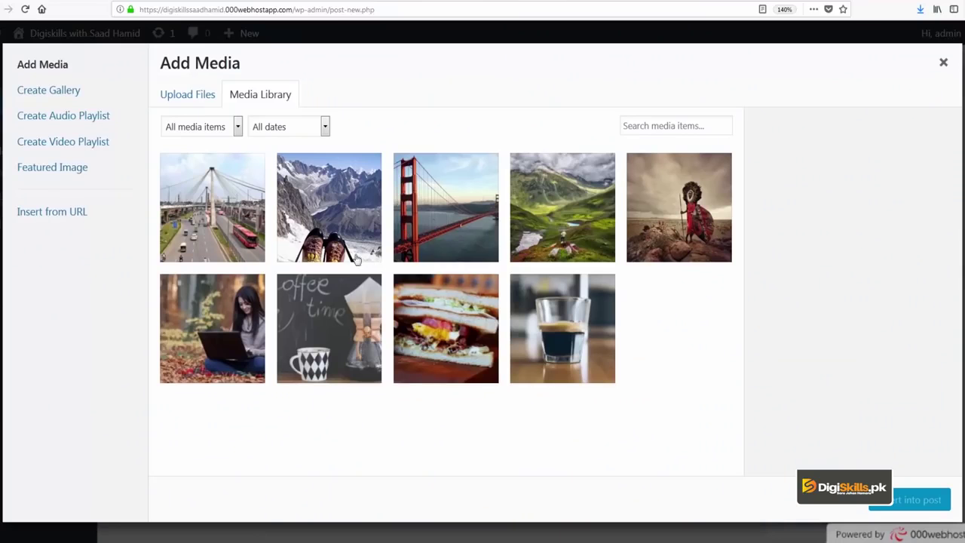
left_click(242, 232)
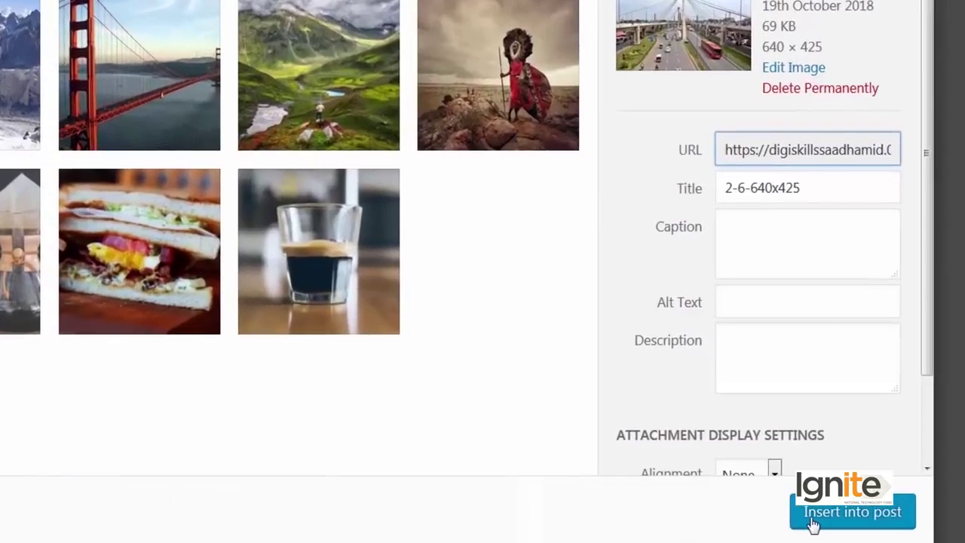
left_click(894, 502)
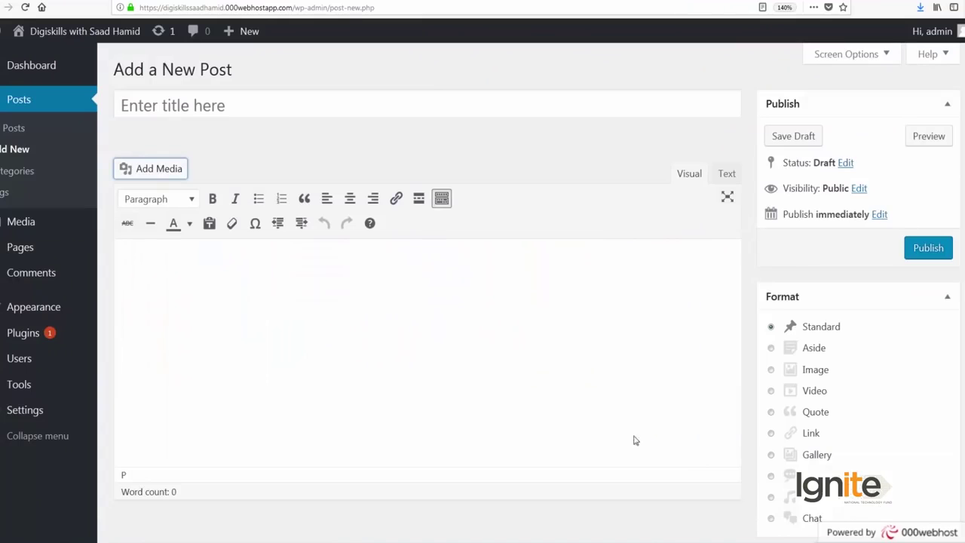
Step: Title the post "I love Lahore!" and save it as a draft
left_click(427, 113)
type("Lahor")
key("BackSpace")
key("BackSpace")
key("BackSpace")
key("BackSpace")
key("BackSpace")
type("I love")
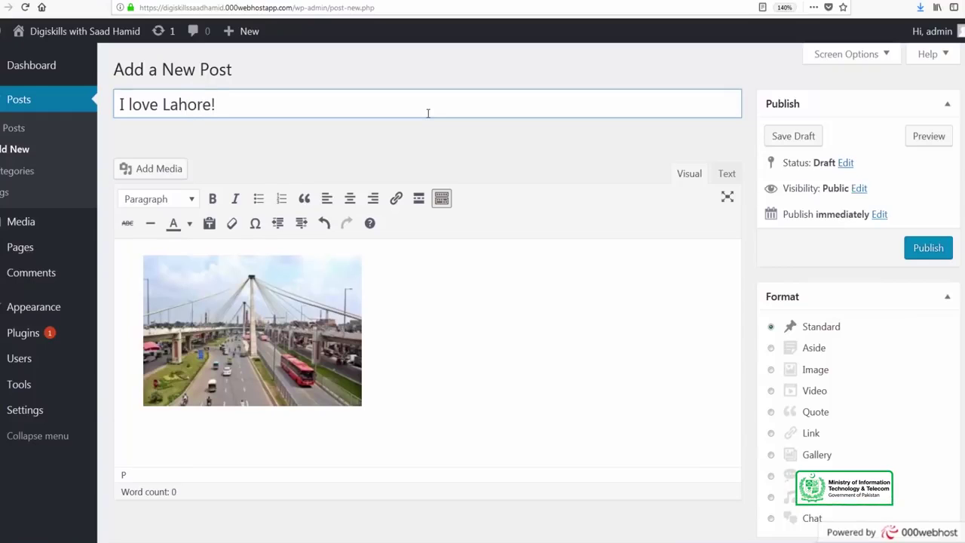
left_click(781, 140)
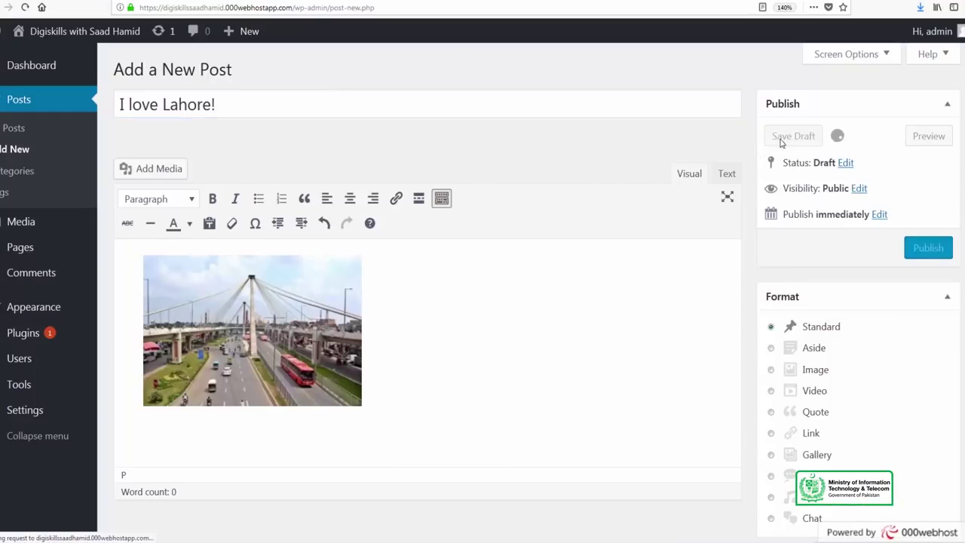
Step: View the draft post through its permalink in a separate tab, and return to the editor
right_click(345, 181)
left_click(388, 261)
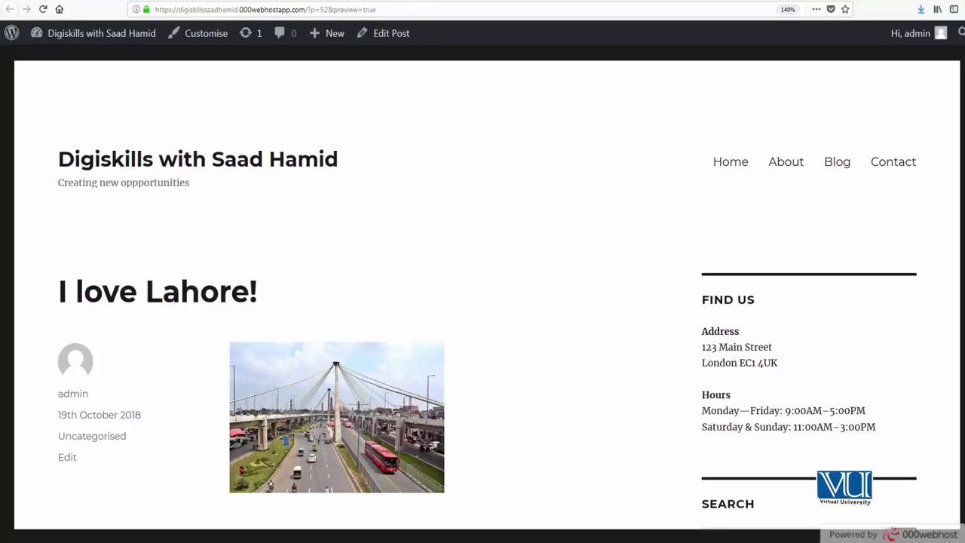
key("ctrl+w")
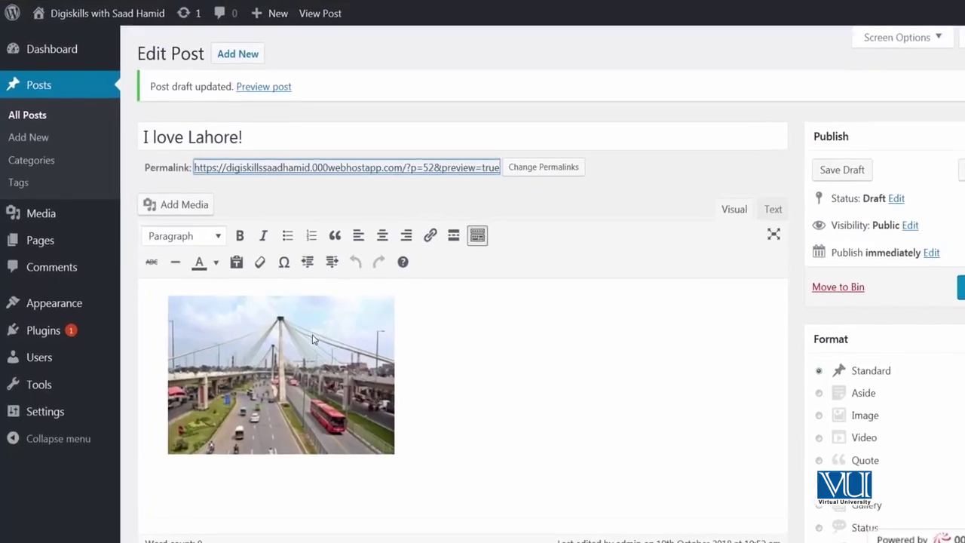
Step: Align the bridge image right, save the draft, and check the refreshed preview page
left_click(301, 320)
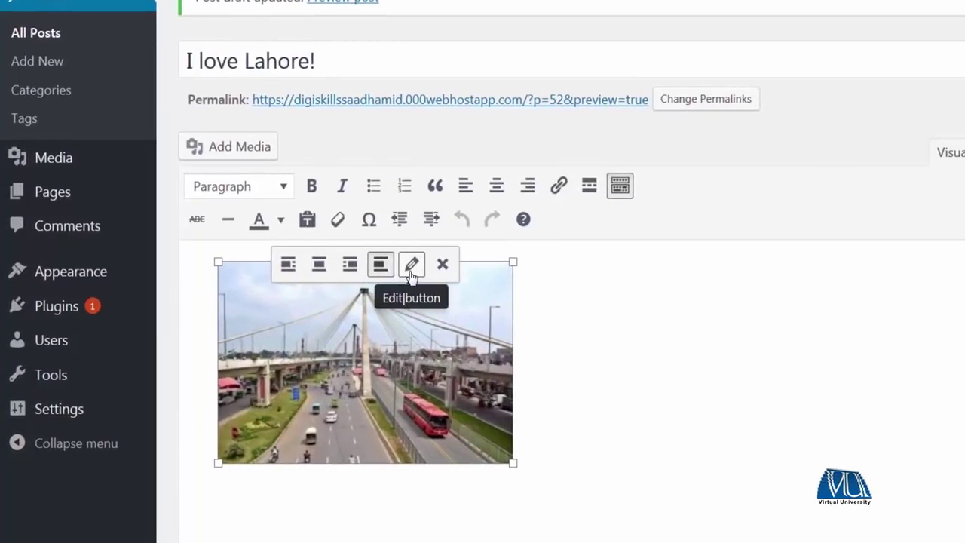
left_click(350, 268)
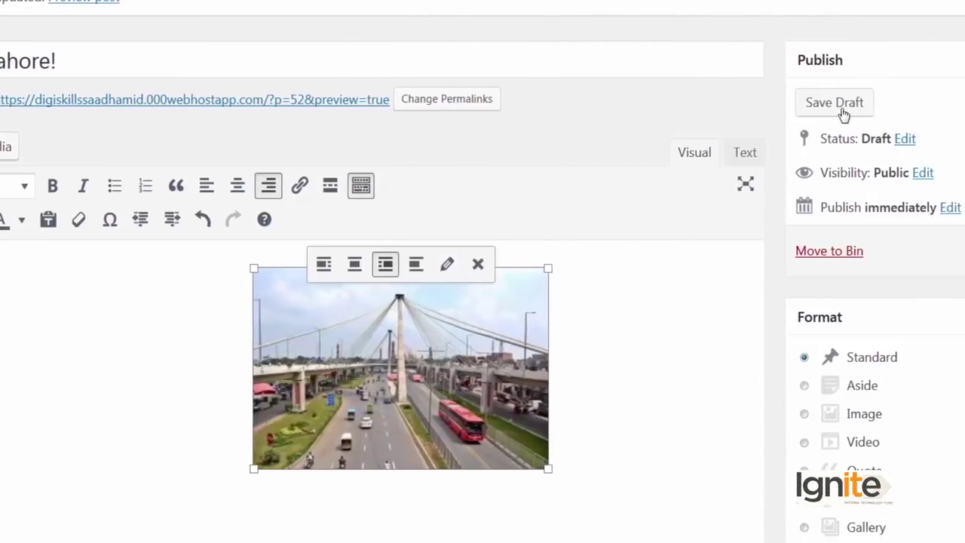
left_click(901, 104)
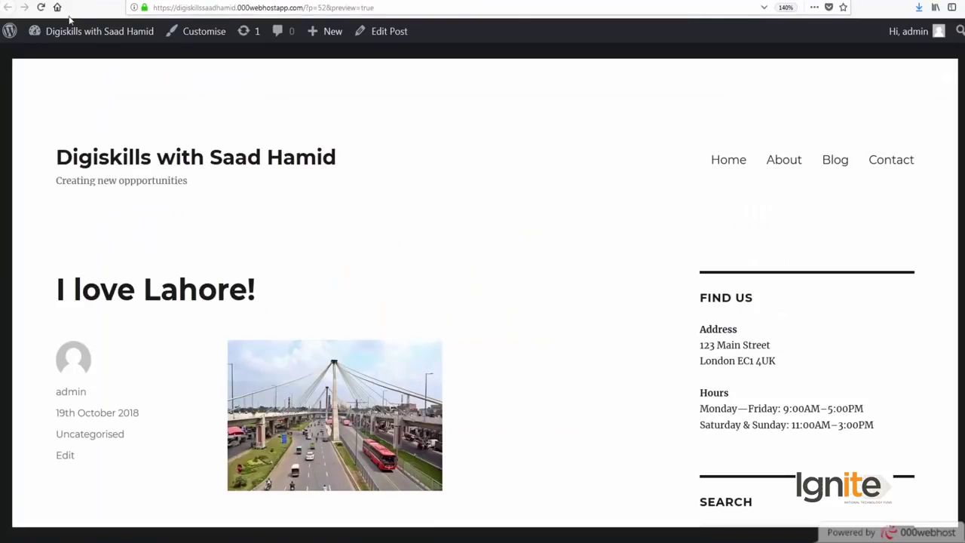
left_click(41, 8)
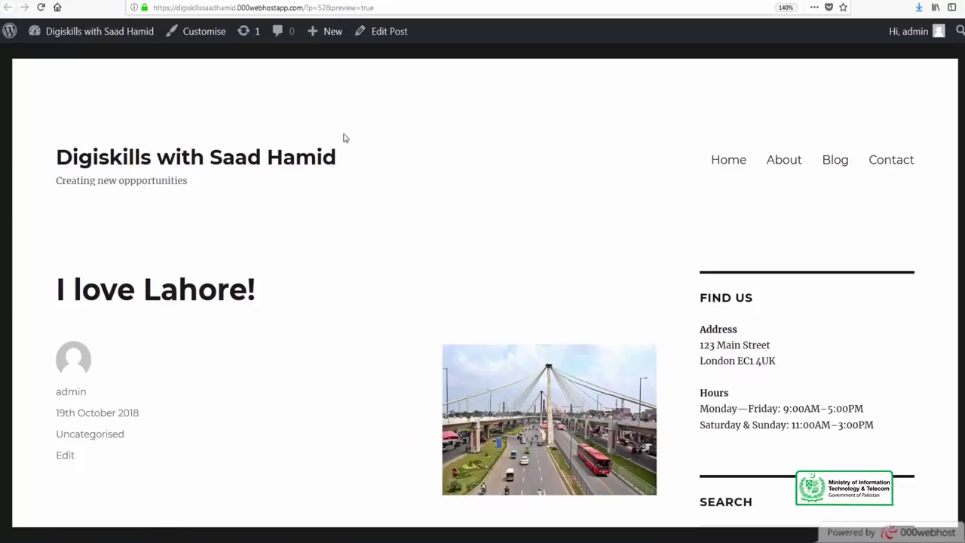
key("ctrl+w")
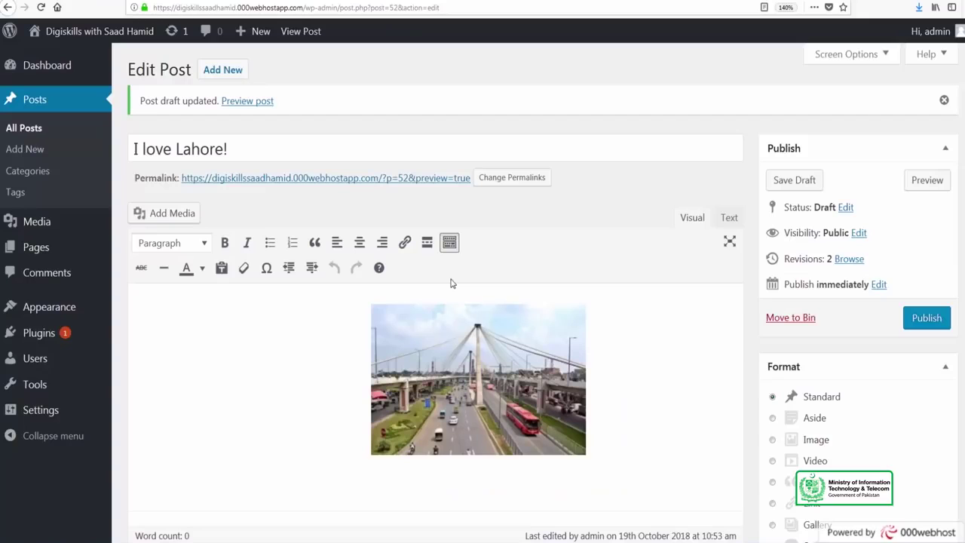
Step: Align the bridge image left and open its image details
left_click(444, 397)
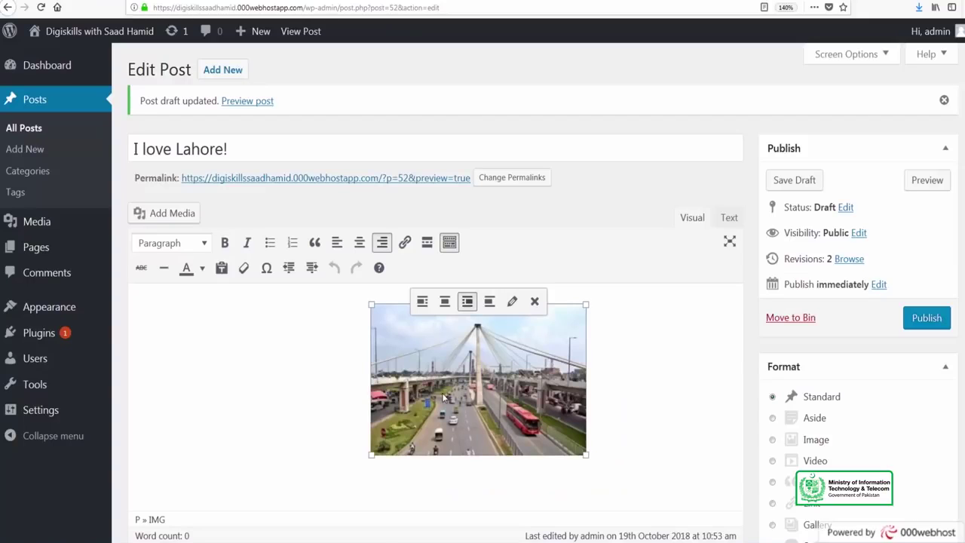
left_click(422, 301)
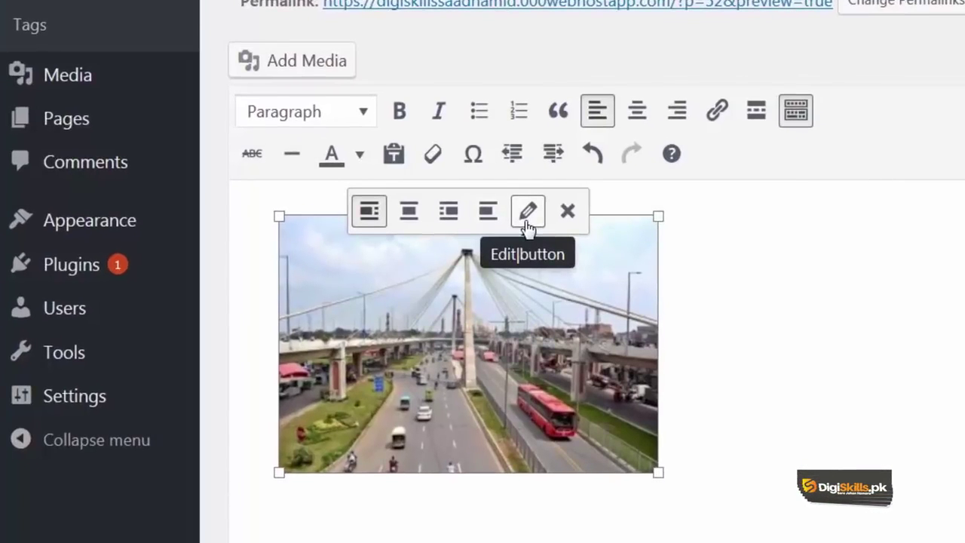
left_click(527, 213)
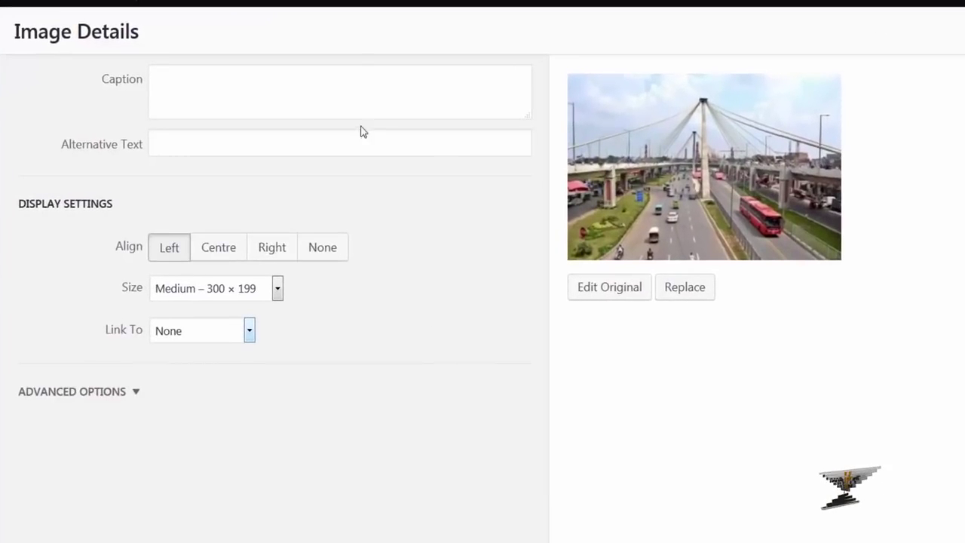
Step: Examine the image's caption field, link targets and expanded advanced options
left_click(345, 79)
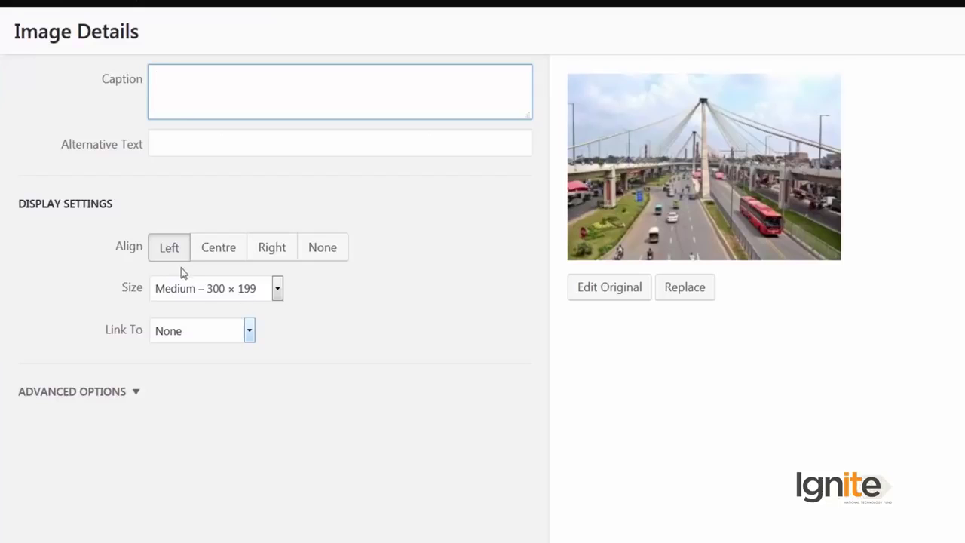
left_click(184, 340)
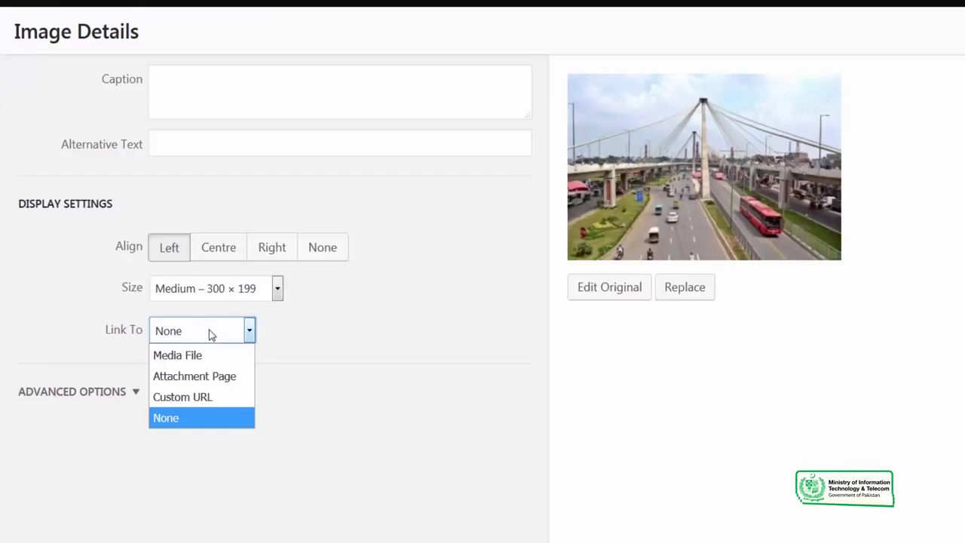
left_click(113, 386)
left_click(123, 392)
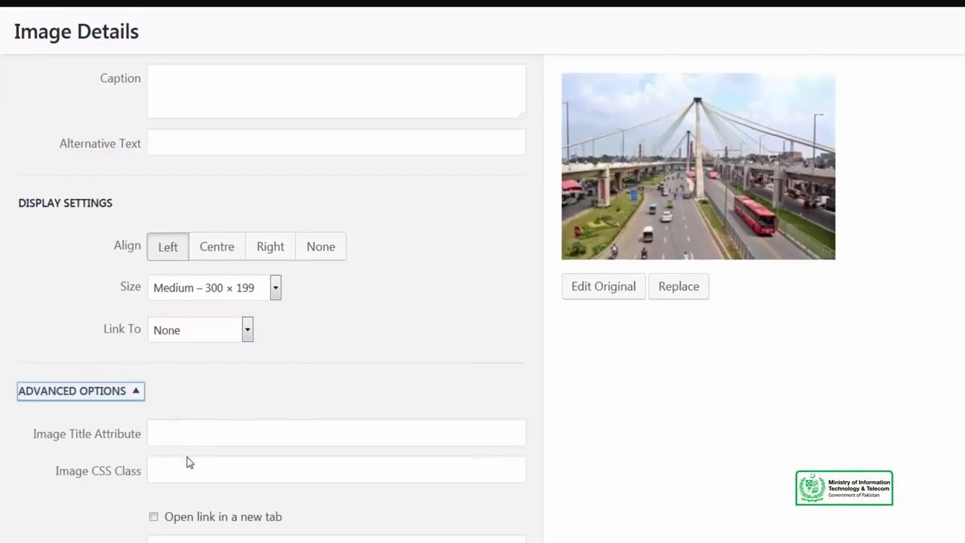
scroll(187, 457, "down", 1)
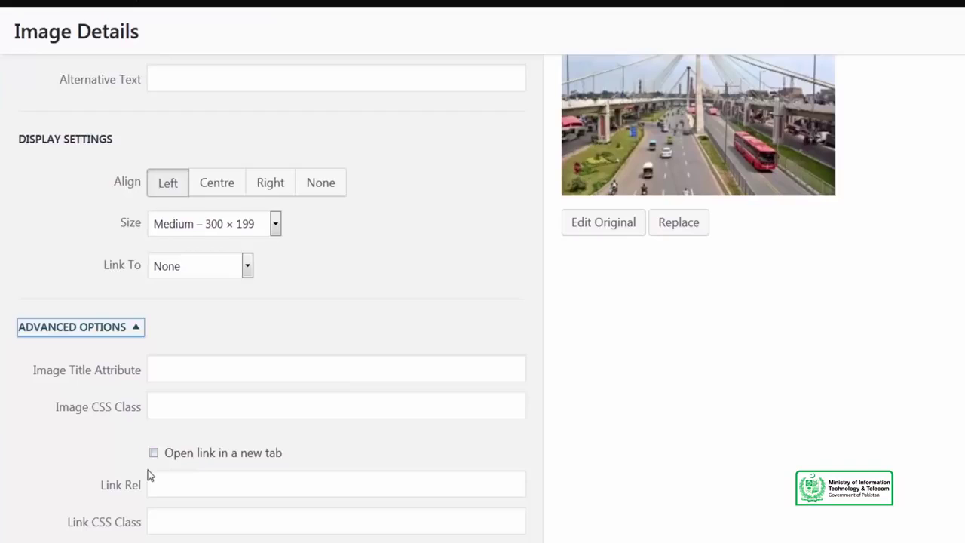
scroll(148, 469, "up", 1)
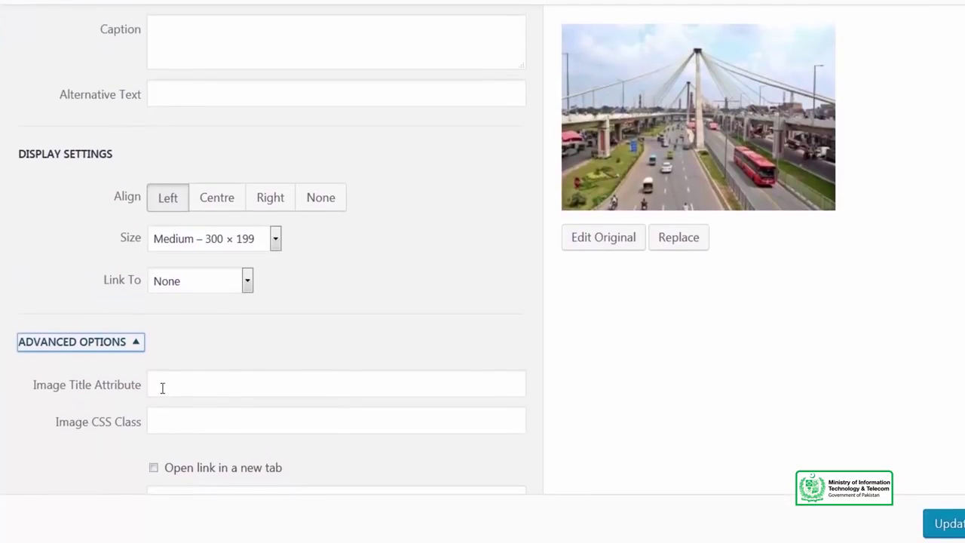
Step: Set the image size to Full Size – 640 × 425 and update the image in the post
left_click(178, 240)
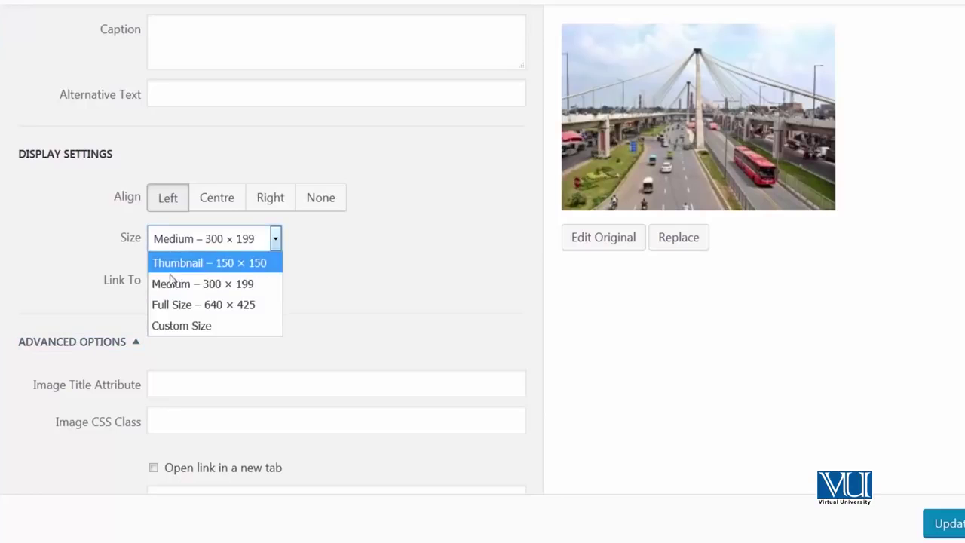
left_click(202, 305)
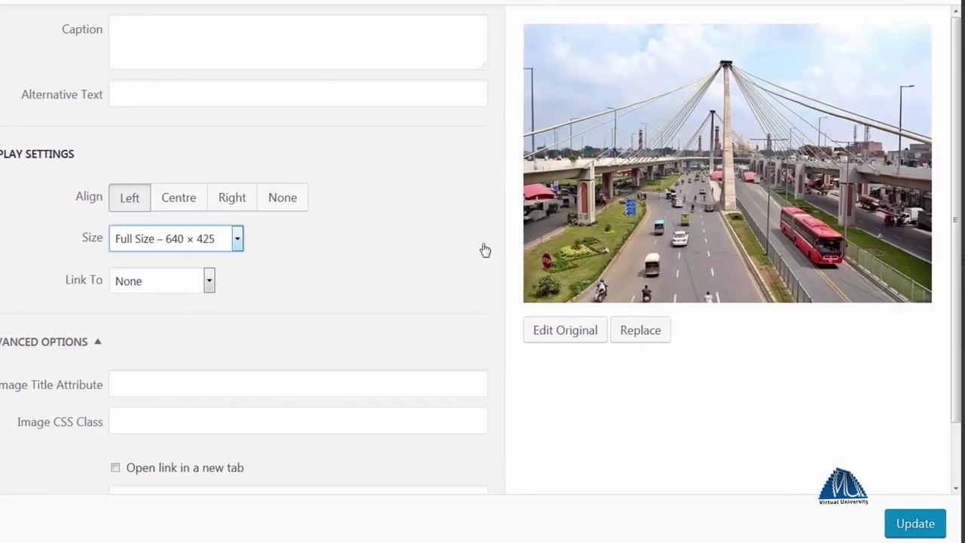
left_click(923, 525)
Step: Save the draft, check the resized image on the refreshed preview page, and return to the editor
scroll(602, 415, "down", 3)
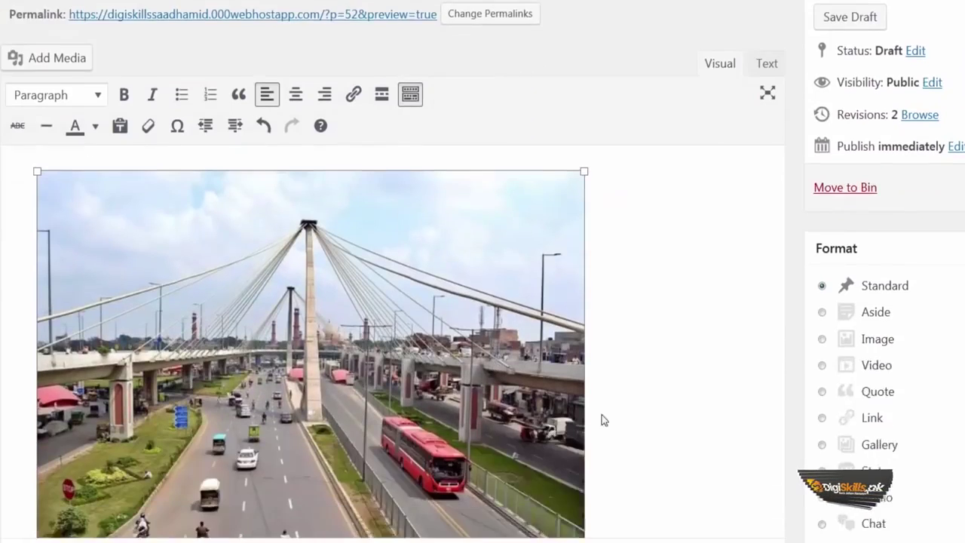
scroll(872, 144, "up", 3)
left_click(828, 129)
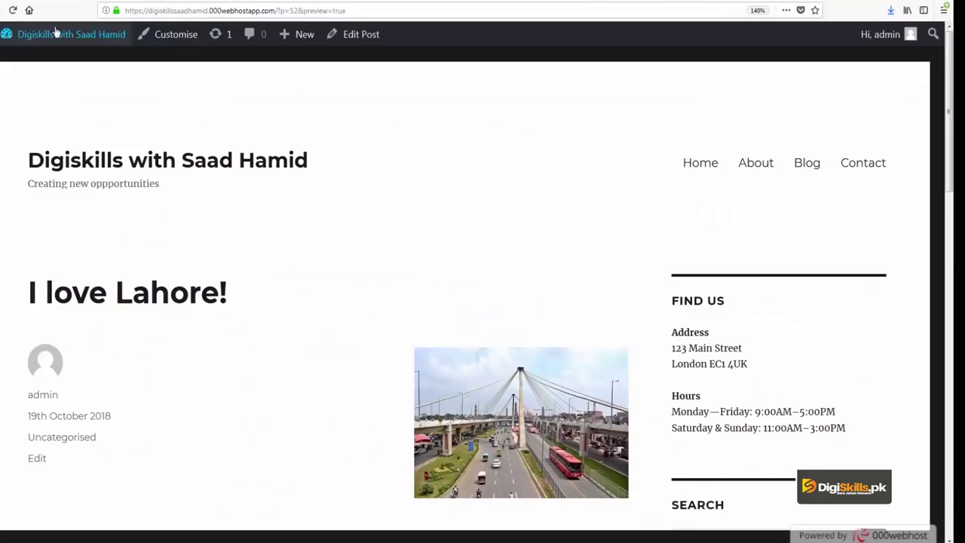
left_click(13, 10)
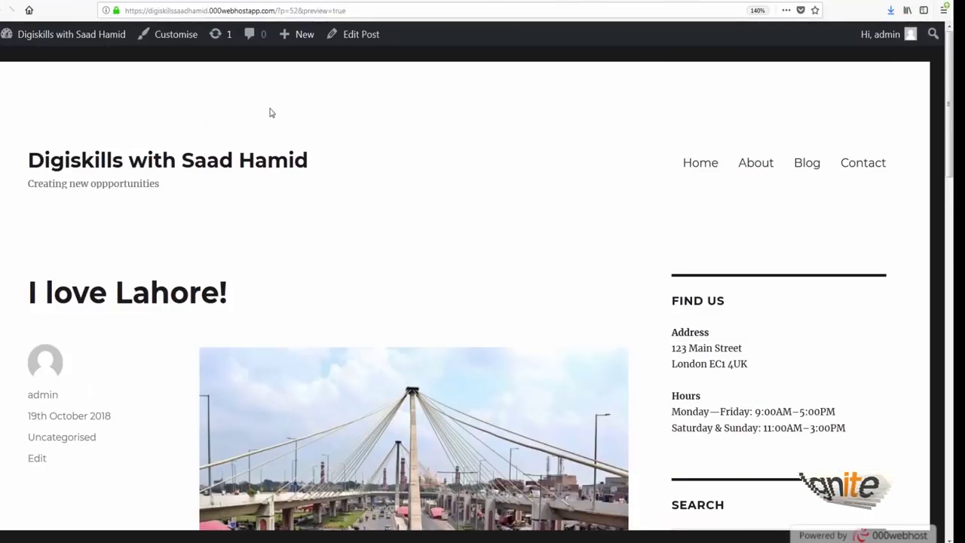
scroll(335, 194, "down", 3)
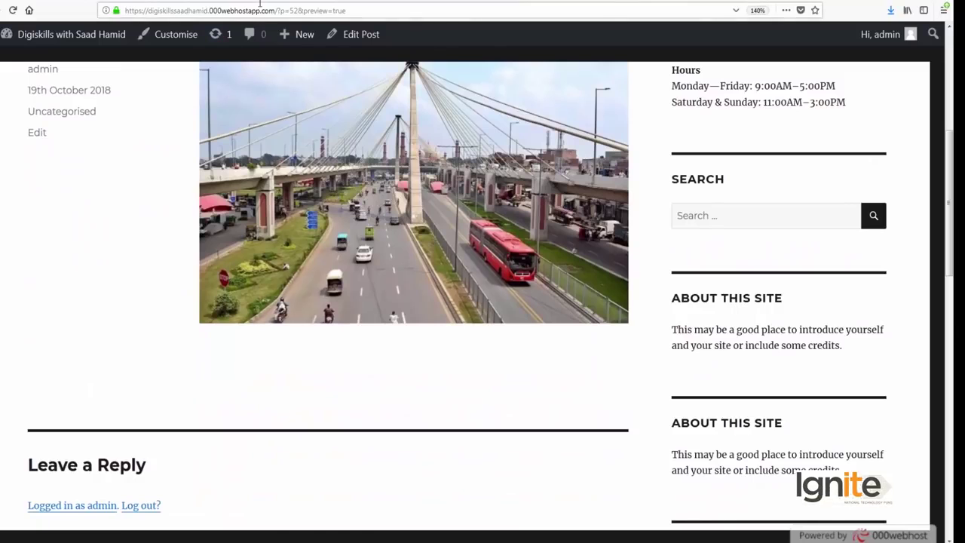
key("ctrl+w")
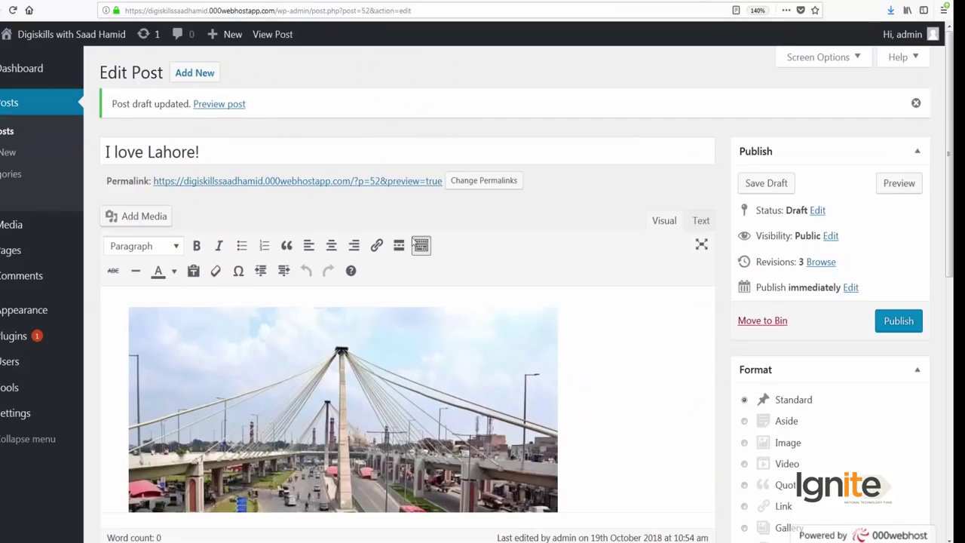
Step: Remove the bridge image from the post, save the draft, and check the removal on the refreshed preview page
left_click(444, 338)
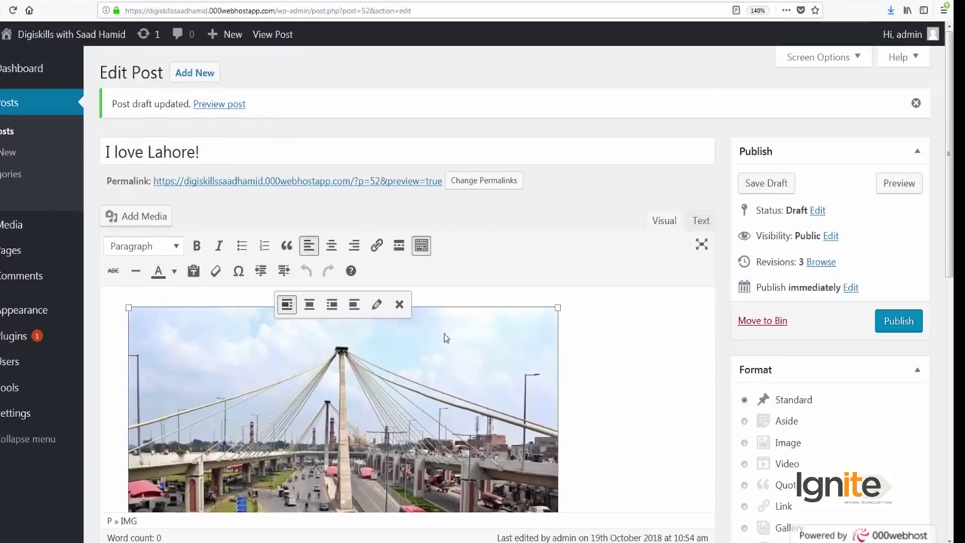
left_click(400, 305)
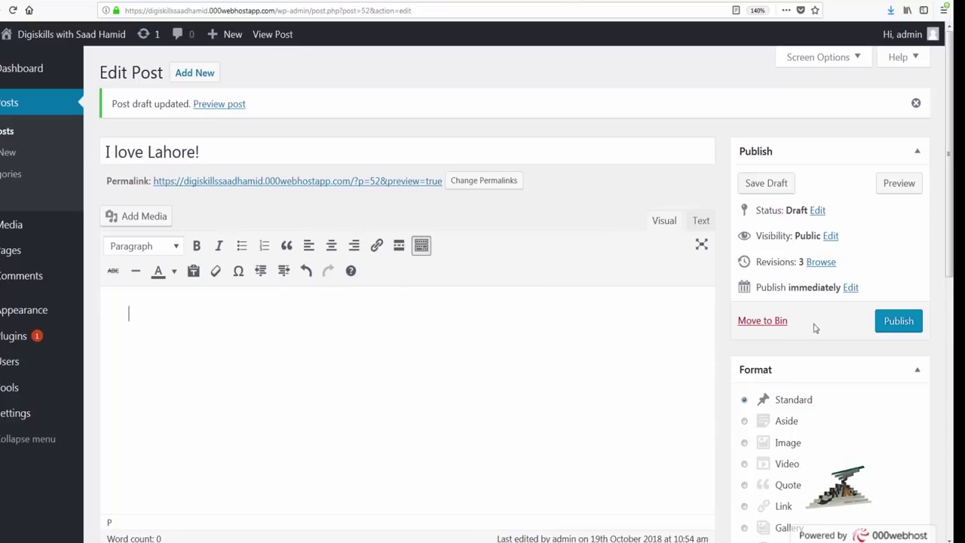
left_click(745, 185)
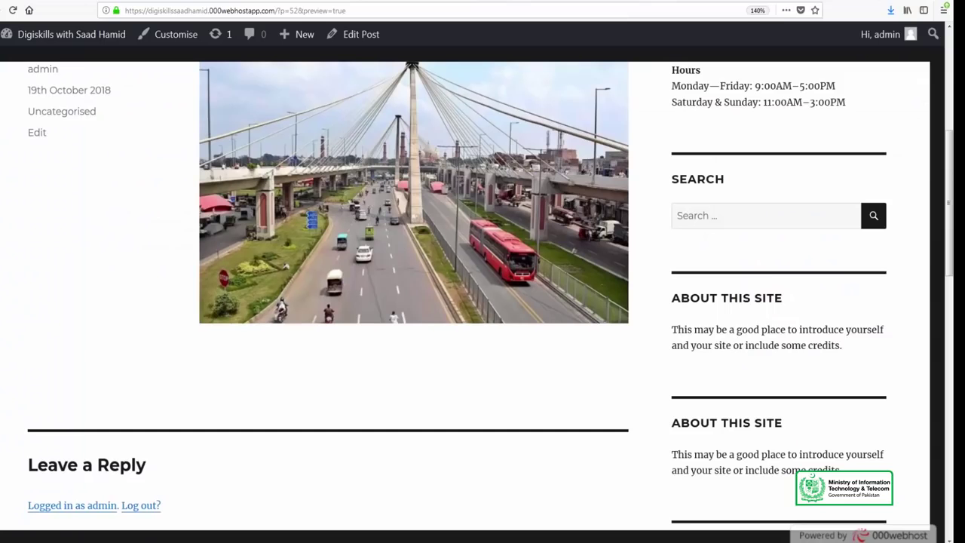
left_click(13, 9)
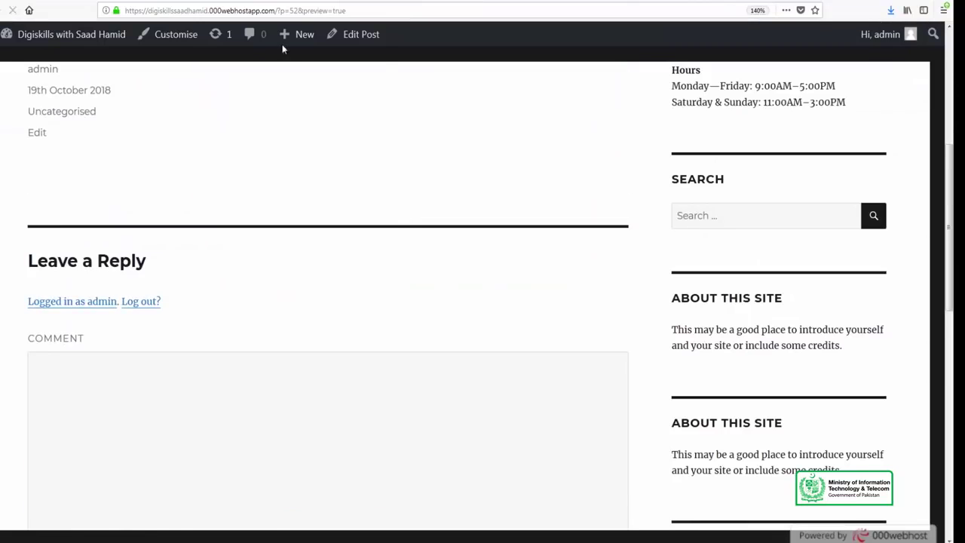
left_click(252, 2)
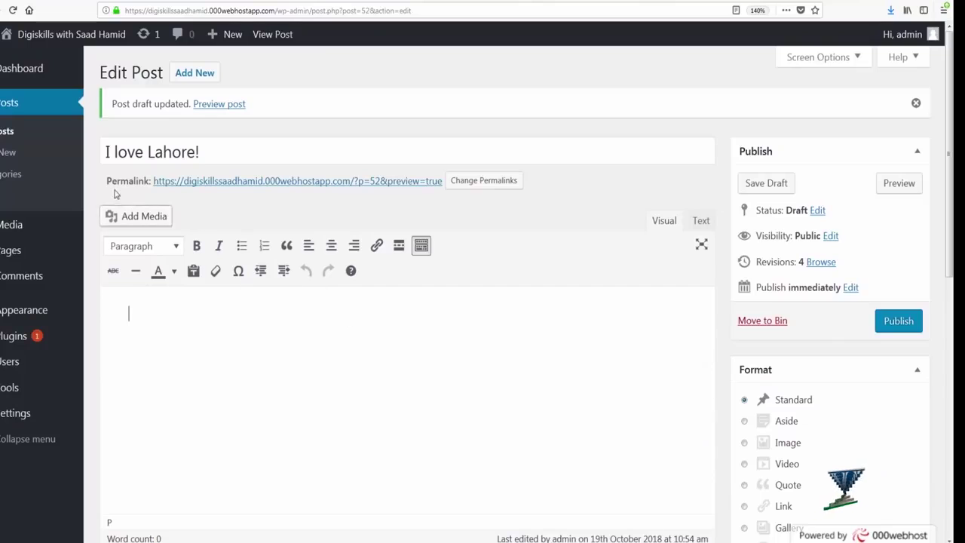
Step: Permanently delete the bridge image 2-6-640x425.jpg from the media library
left_click(137, 218)
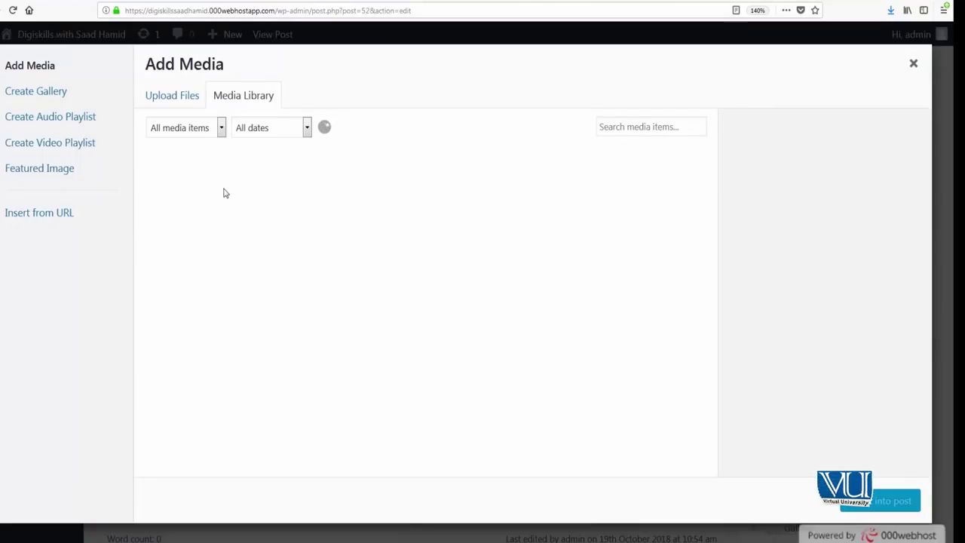
left_click(217, 190)
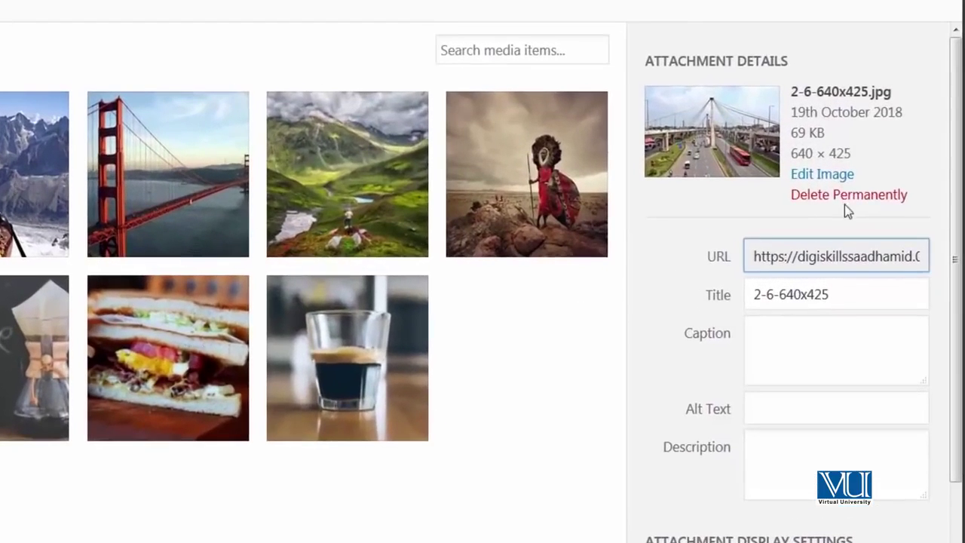
left_click(859, 222)
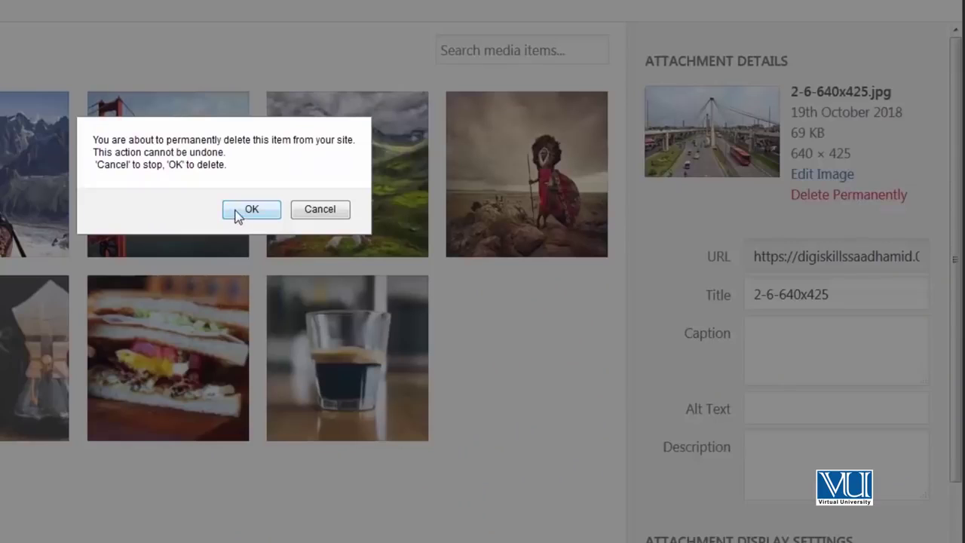
left_click(237, 215)
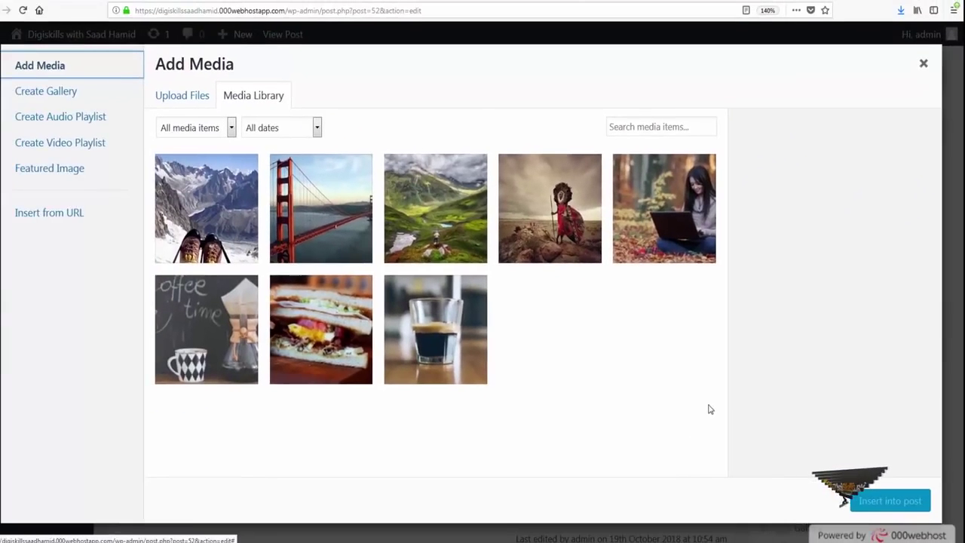
Step: Select the mountain image mtblanc.jpg in the media library, review its display settings, and open it for image editing
left_click(231, 215)
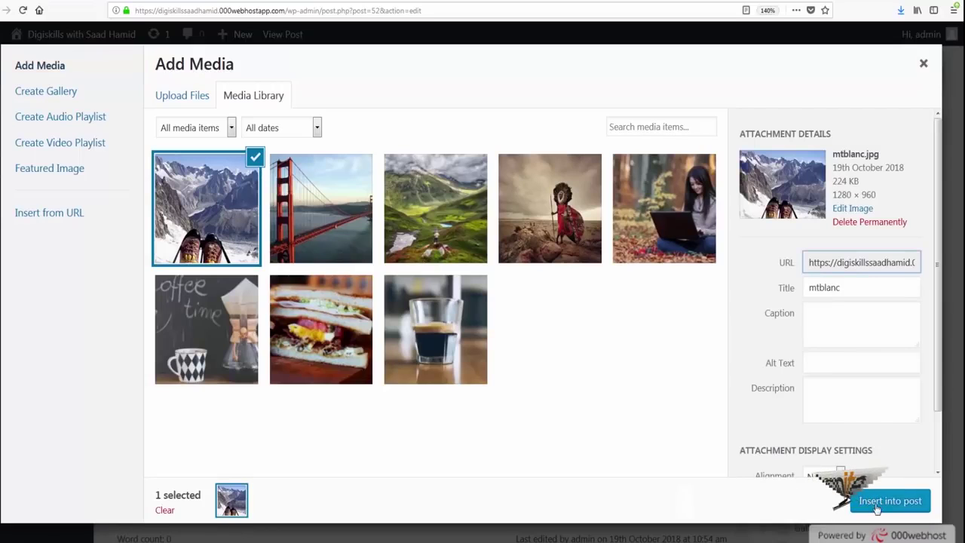
scroll(765, 416, "down", 2)
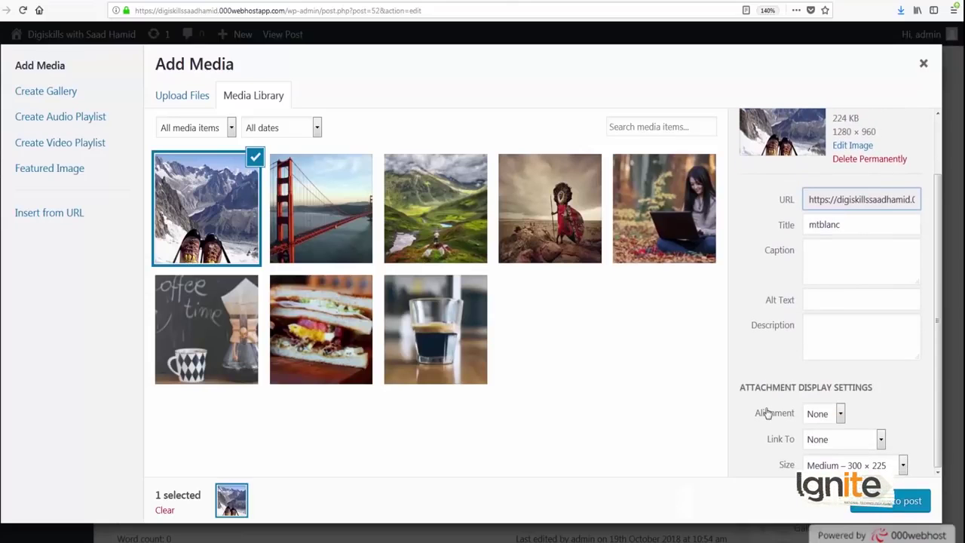
scroll(766, 413, "up", 2)
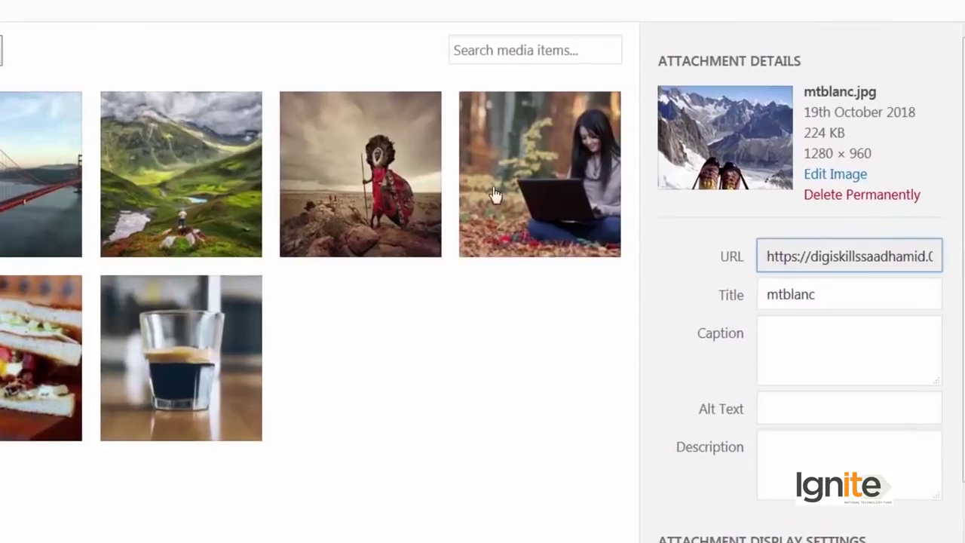
left_click(822, 175)
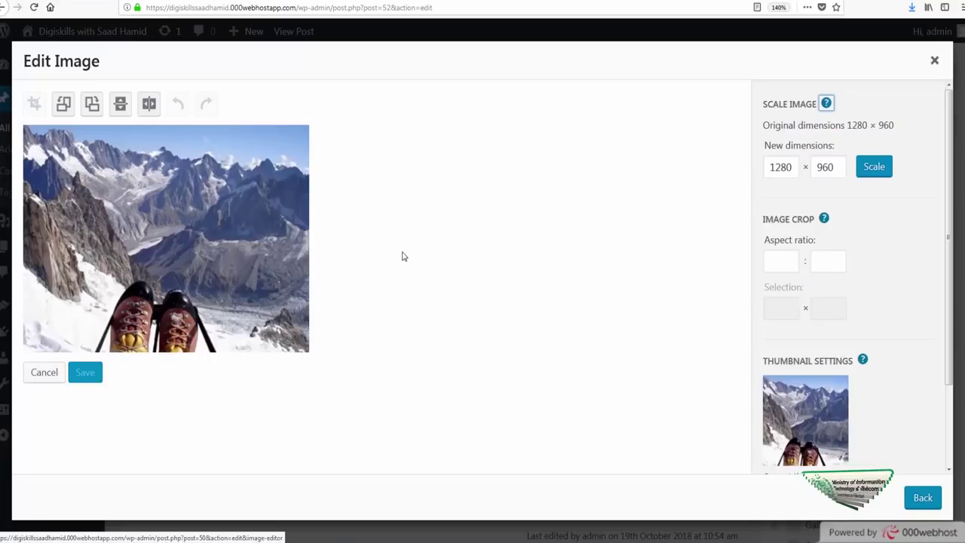
Step: Crop the mountain image to the hiking boots at about 611 × 435, save the edit, and insert the image into the post
left_click_drag(97, 251, 235, 389)
left_click(34, 105)
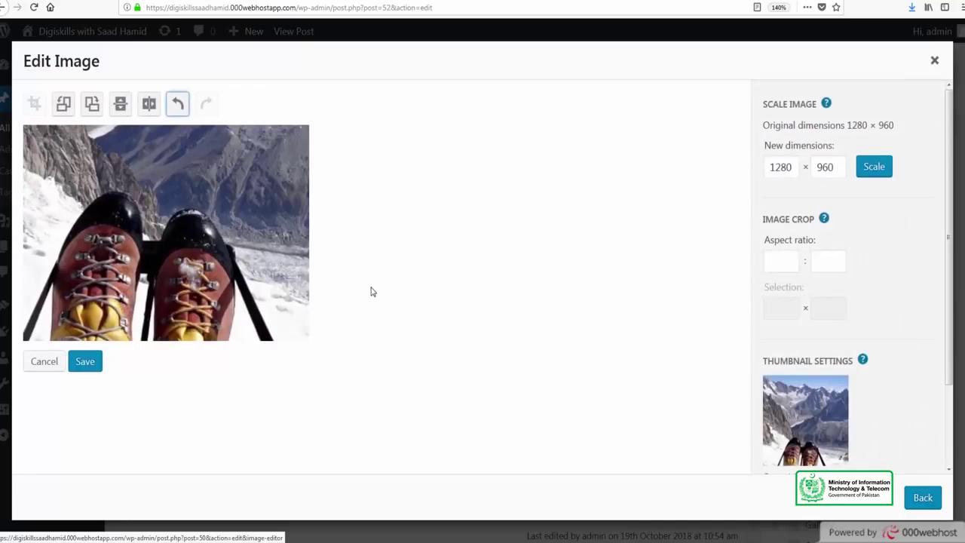
left_click(85, 362)
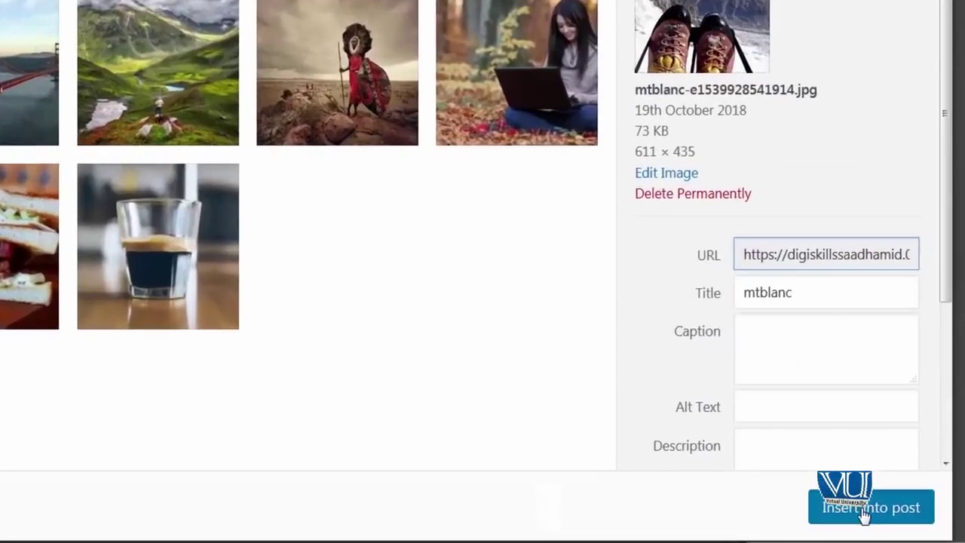
left_click(901, 498)
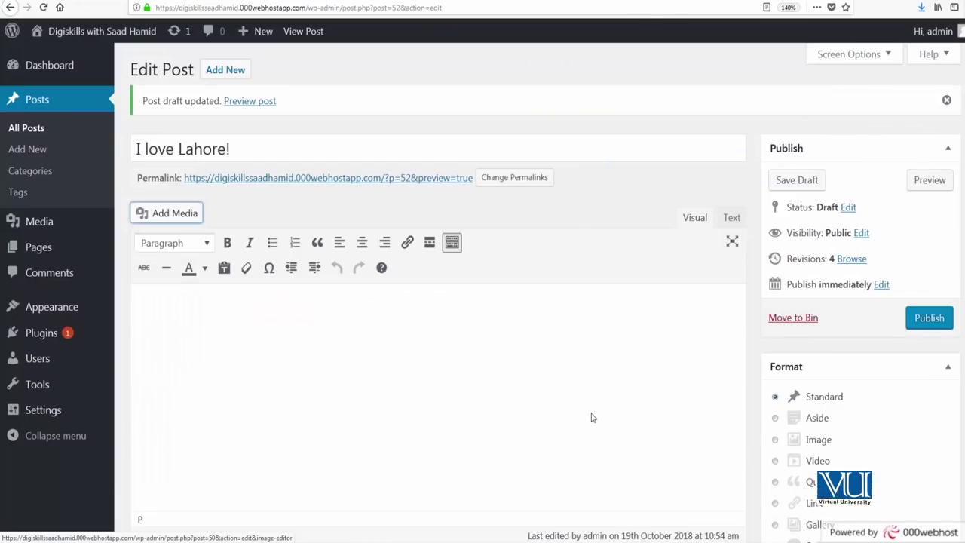